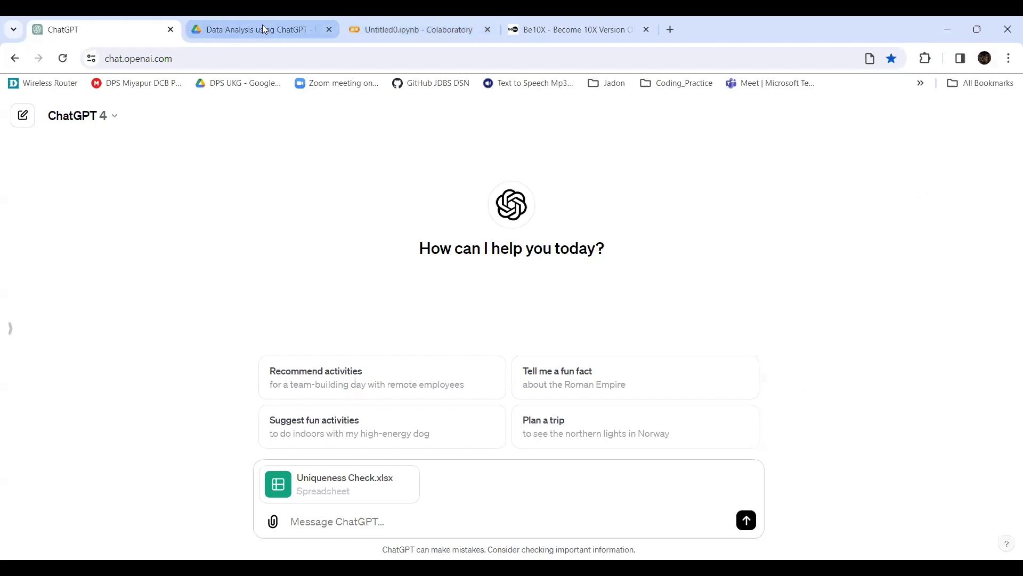
# Step: Show the 'Data Analysis using ChatGPT' Drive folder with Uniqueness Check.xlsx and Untitled0.ipynb
pyautogui.click(264, 29)
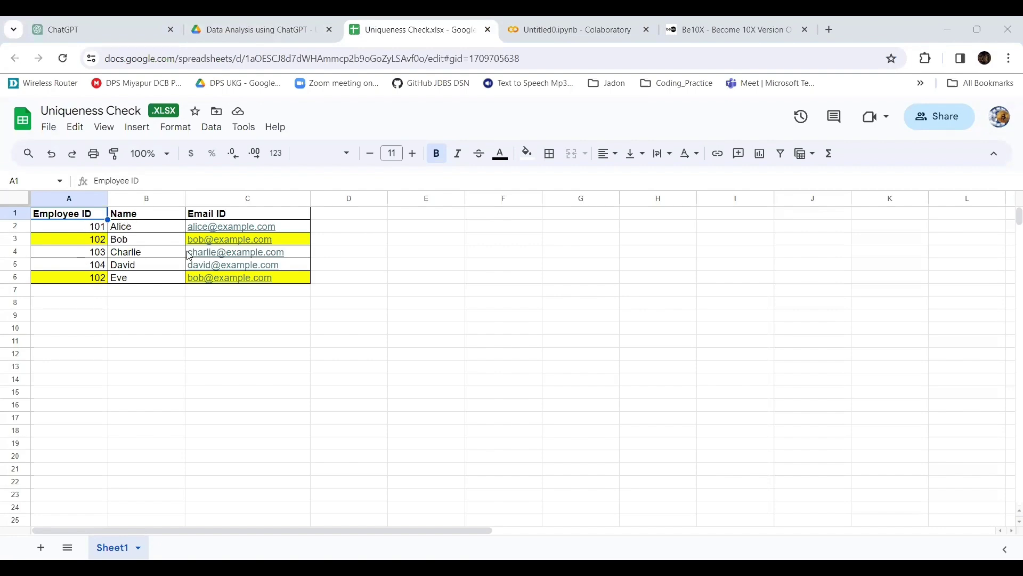
# Step: Point out the duplicate Employee ID 102 rows by selecting cells A3, D3 and D6
pyautogui.click(90, 243)
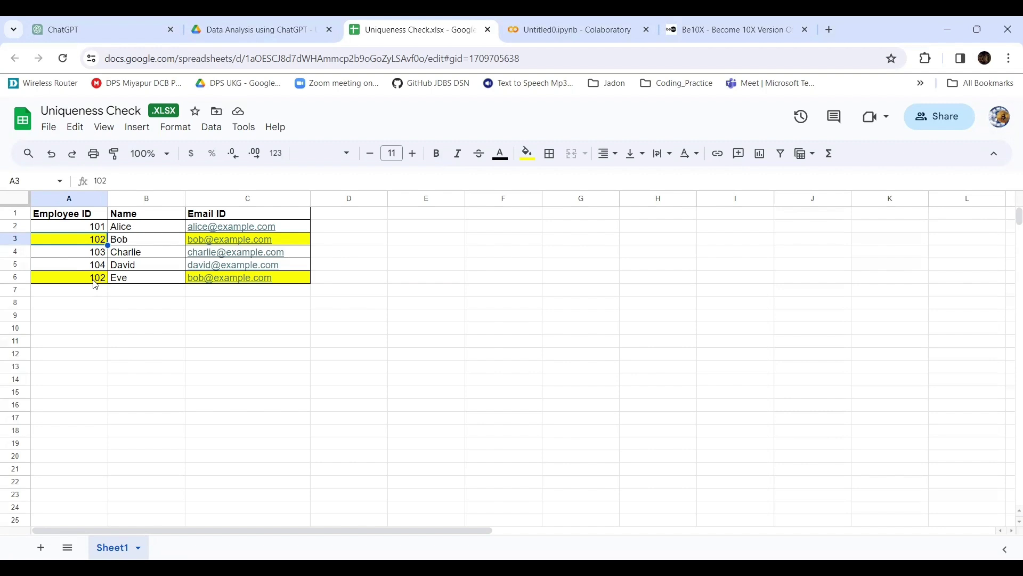
pyautogui.click(380, 243)
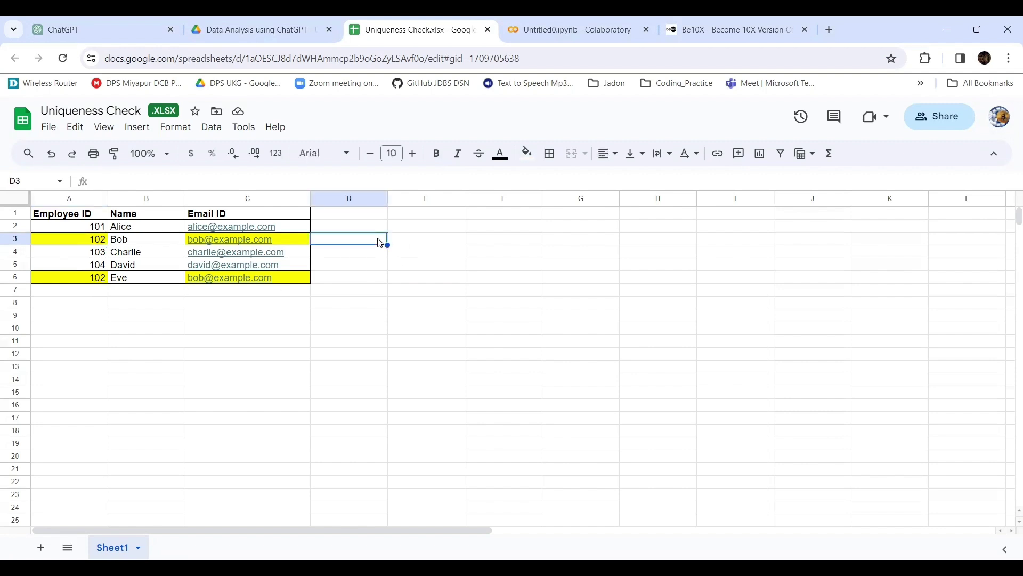
pyautogui.click(356, 281)
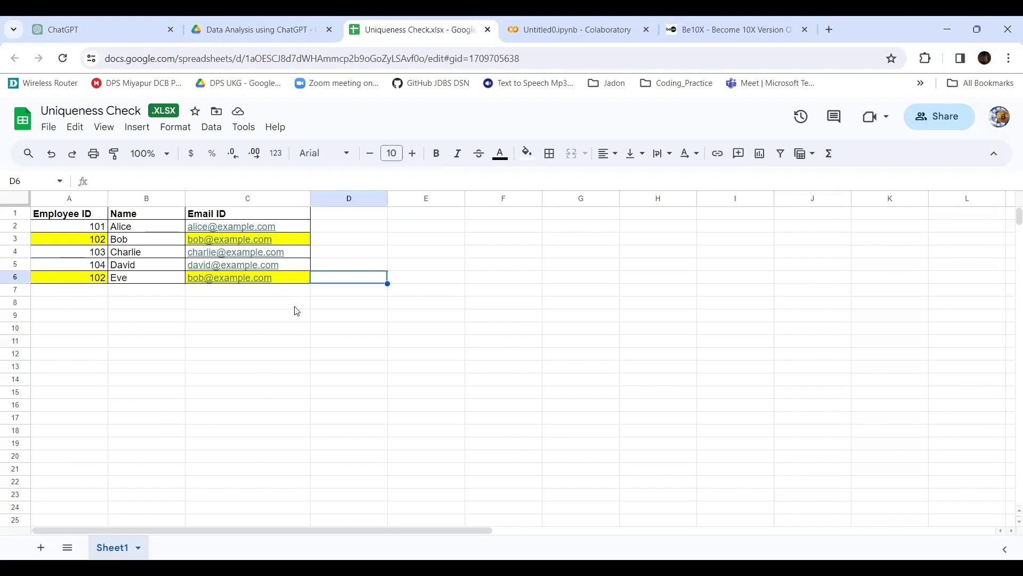
# Step: Close the spreadsheet tab and type 'Data Sheet attached above for Uniqueness Check. Explain 'Uniqueness Chec' to ChatGPT
pyautogui.click(94, 23)
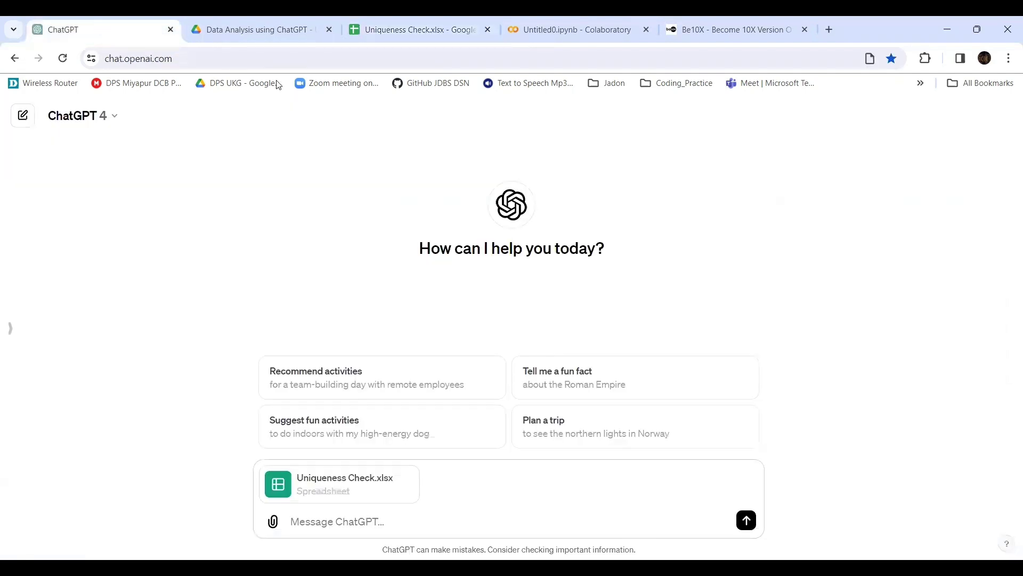
pyautogui.click(488, 30)
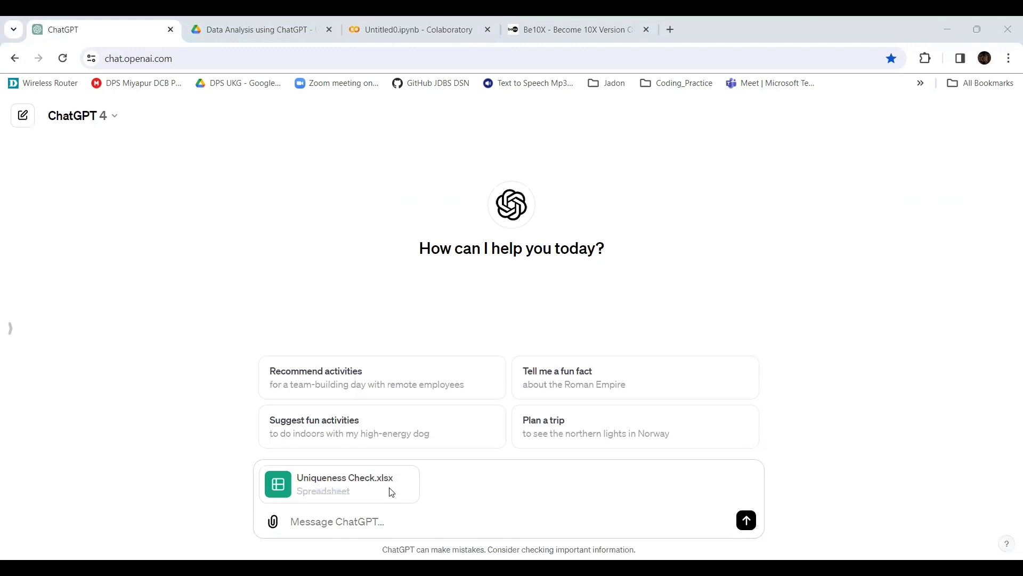
pyautogui.click(299, 521)
pyautogui.write('Data Sceet')
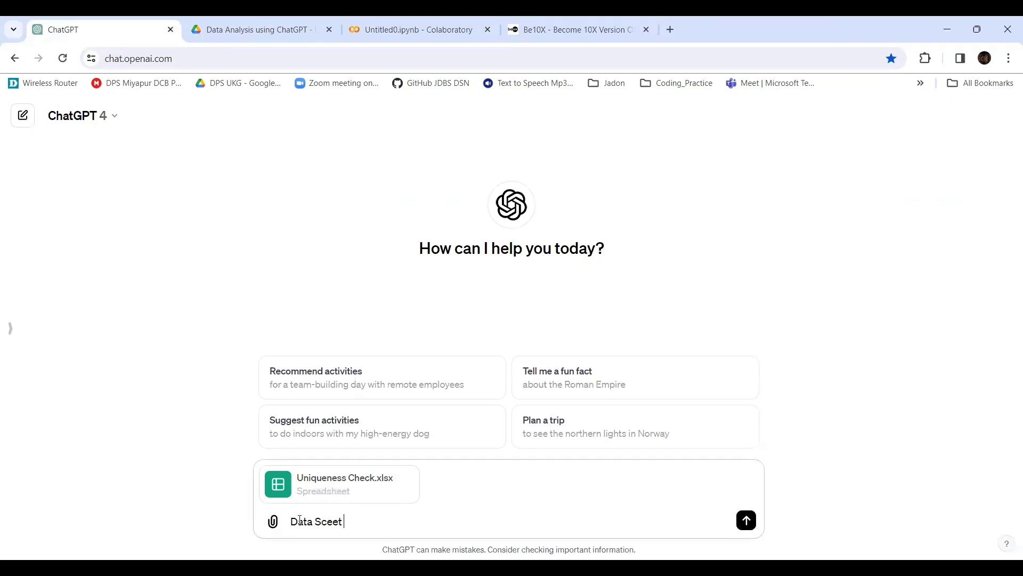
pyautogui.press('BackSpace')
pyautogui.press('BackSpace')
pyautogui.press('BackSpace')
pyautogui.write('heet attached above')
pyautogui.write('for UNique')
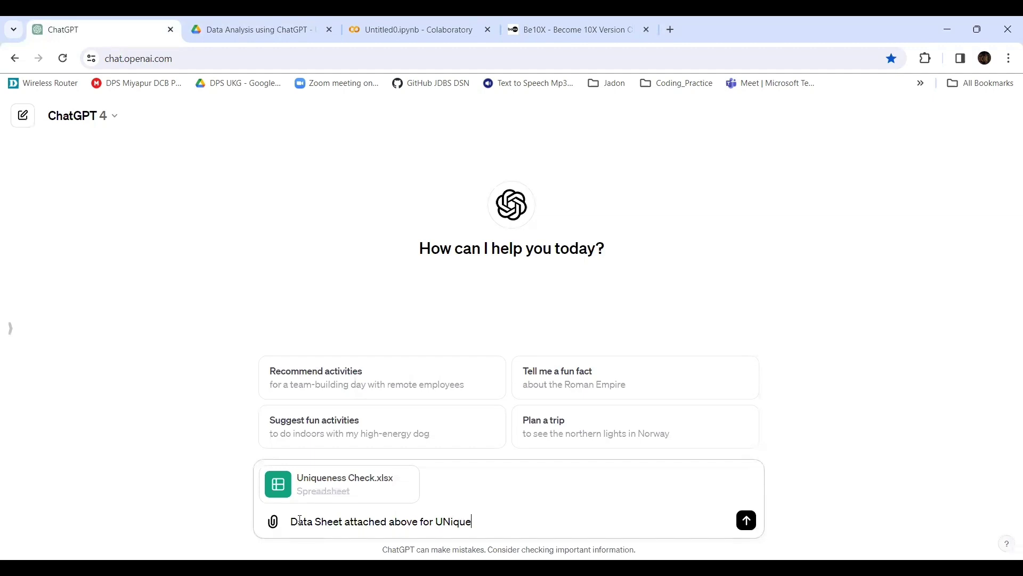
pyautogui.write('ness Check')
pyautogui.press('BackSpace')
pyautogui.write('ness Check.')
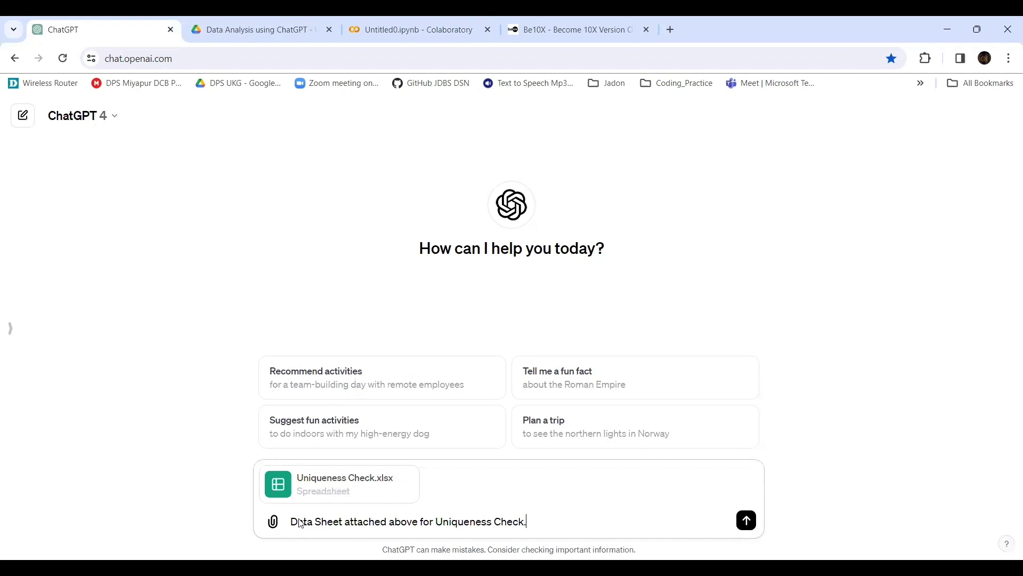
pyautogui.write(' Exopalin')
pyautogui.press('BackSpace')
pyautogui.press('BackSpace')
pyautogui.press('BackSpace')
pyautogui.press('BackSpace')
pyautogui.press('BackSpace')
pyautogui.press('BackSpace')
pyautogui.write("plain 'Uniqueness")
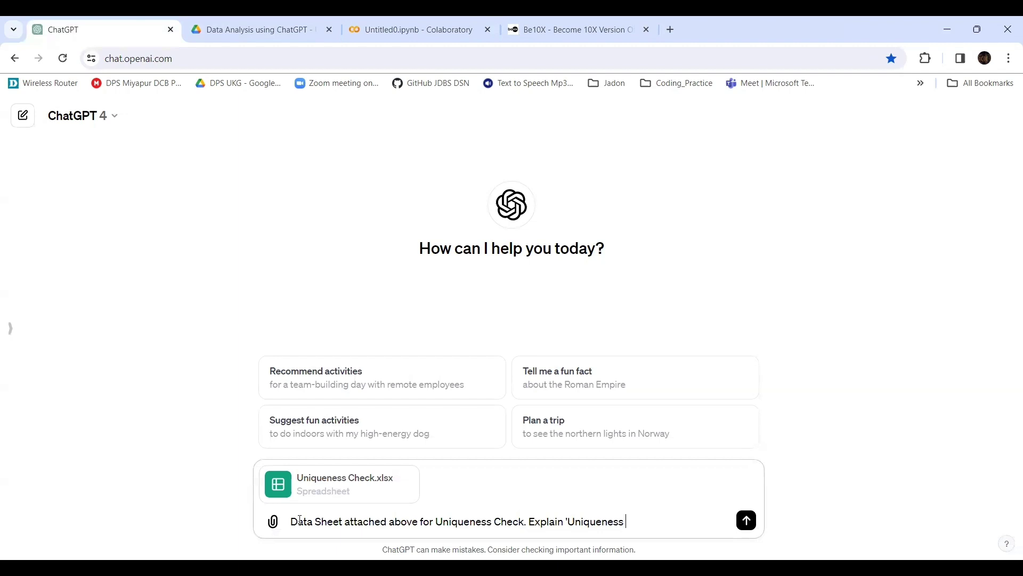
pyautogui.write(' Chec')
# Step: Finish the prompt with 'in Data Validation for the above sheet with a basic python code' and send it
pyautogui.click(655, 522)
pyautogui.write("k' in Data Validation ")
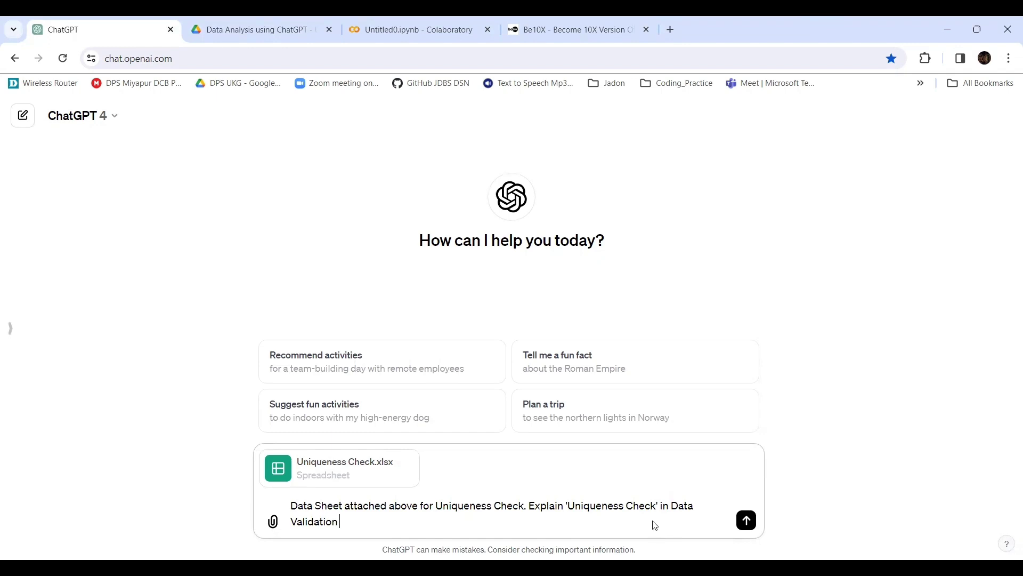
pyautogui.write('and')
pyautogui.press('BackSpace')
pyautogui.press('BackSpace')
pyautogui.press('BackSpace')
pyautogui.write('for the above sheet with a basic')
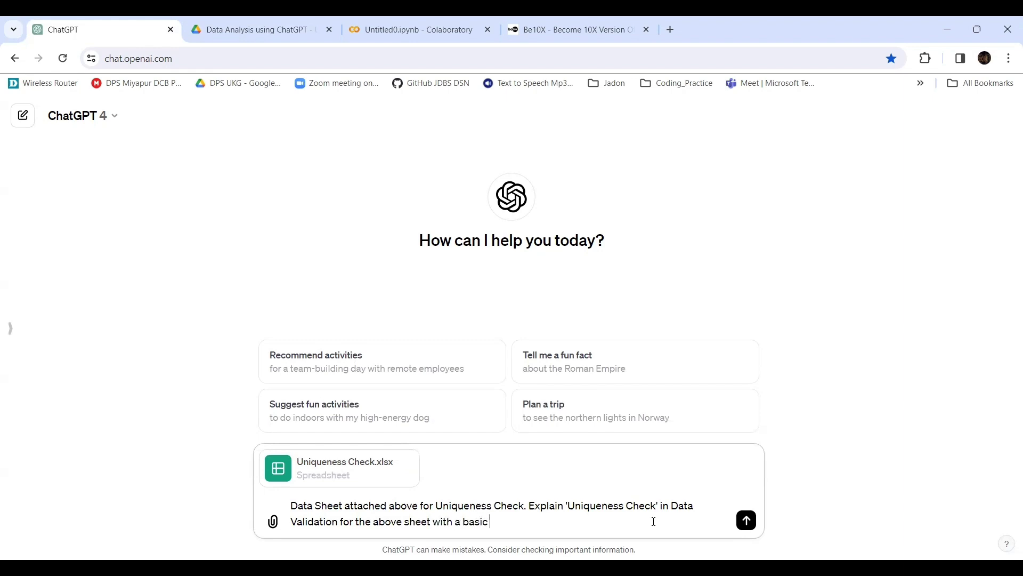
pyautogui.write(' python code')
pyautogui.click(747, 520)
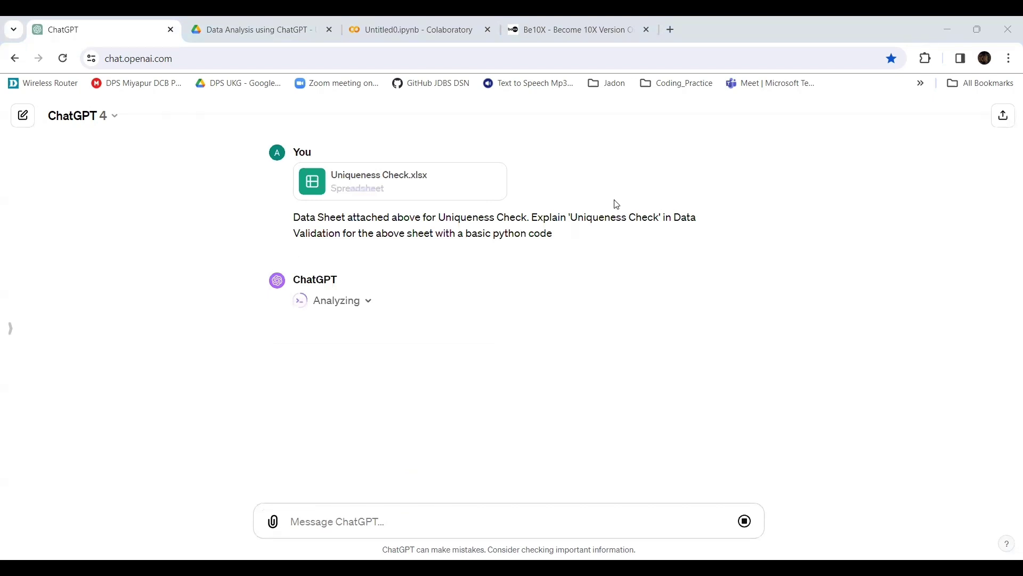
# Step: Switch to the Be10X website tab in Chrome
pyautogui.hotkey('ctrl', '4')
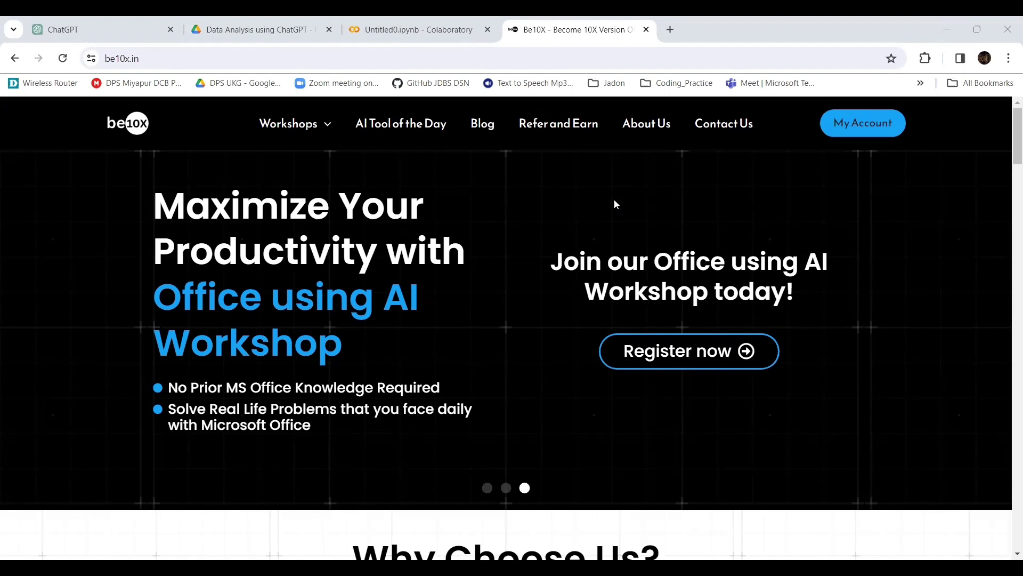
# Step: Scroll the Be10X homepage to Our Workshops and choose Register now for the AI Tools Workshop
pyautogui.click(282, 163)
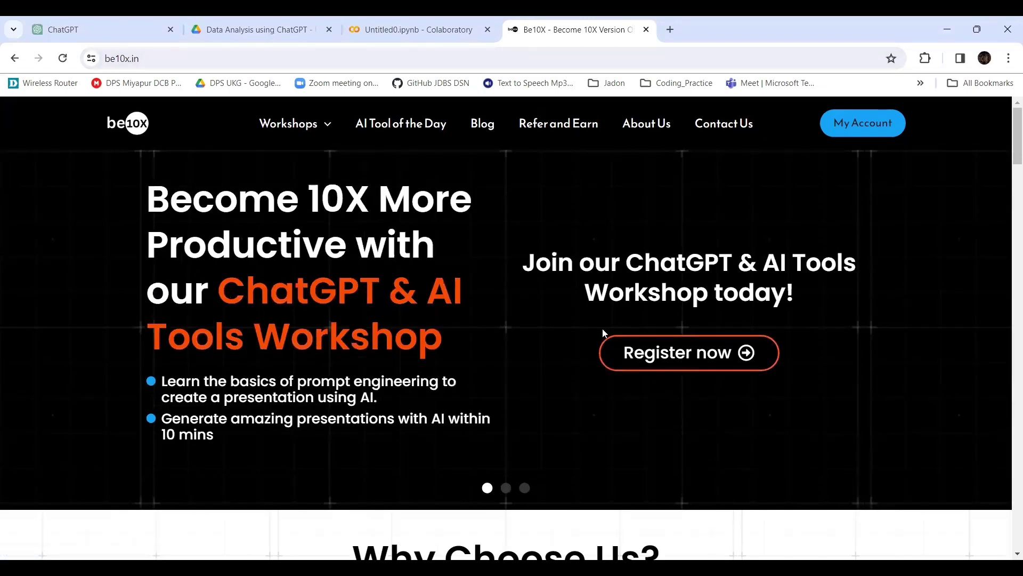
pyautogui.scroll(-15, 488, 282)
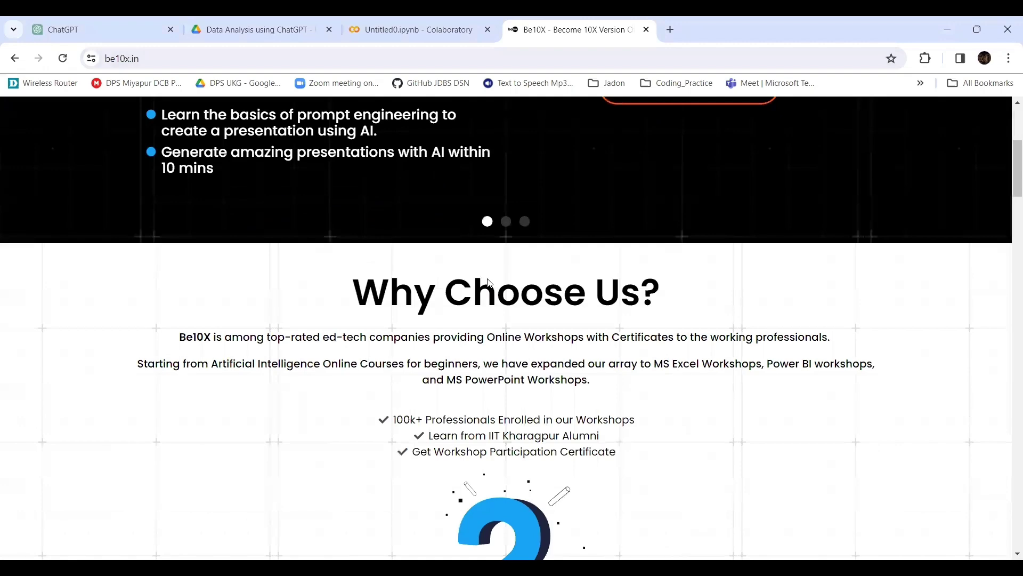
pyautogui.scroll(-5, 488, 283)
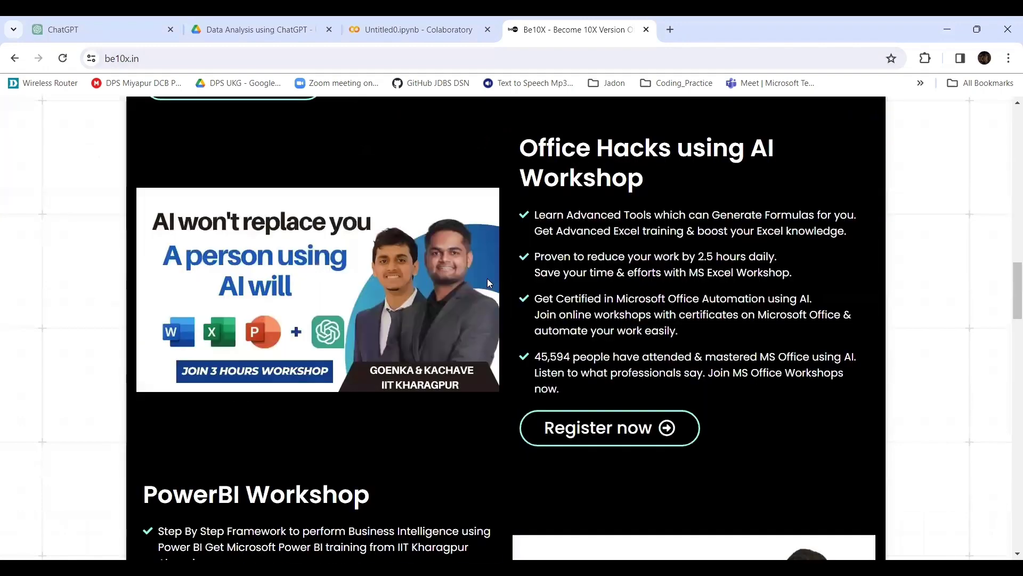
pyautogui.scroll(-5, 488, 283)
pyautogui.scroll(2, 453, 304)
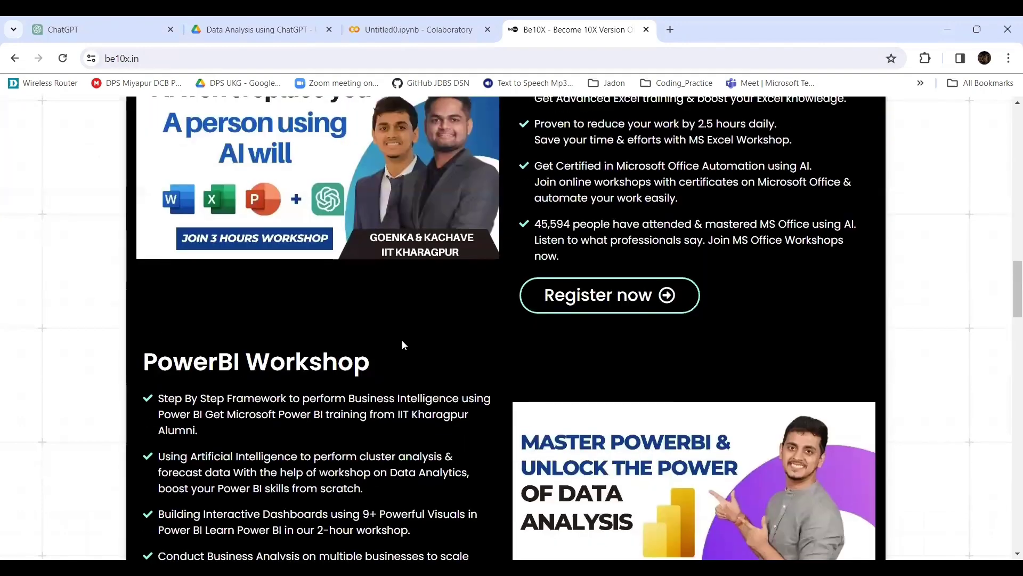
pyautogui.scroll(6, 411, 340)
pyautogui.scroll(4, 405, 338)
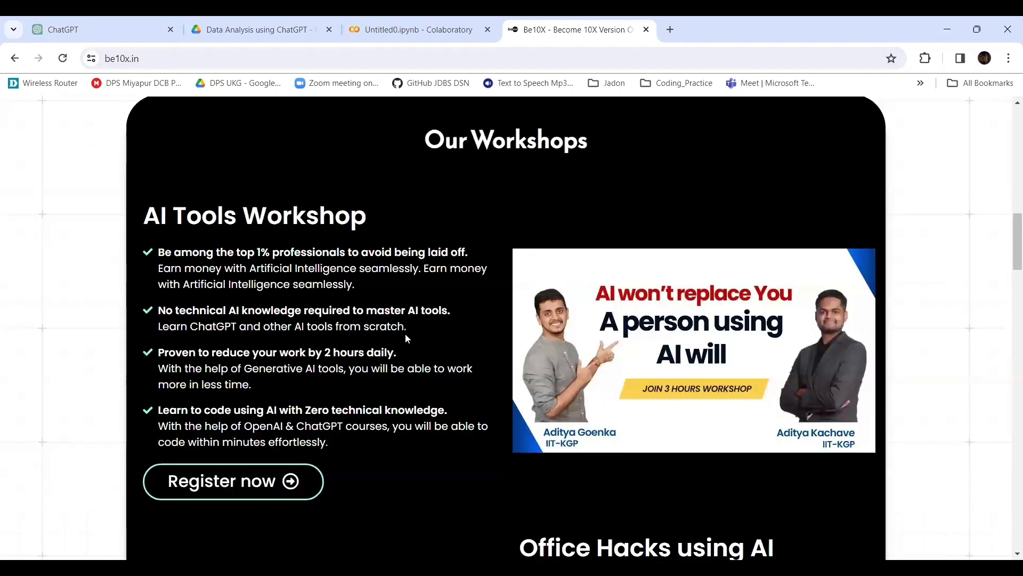
pyautogui.scroll(-4, 405, 338)
pyautogui.click(238, 291)
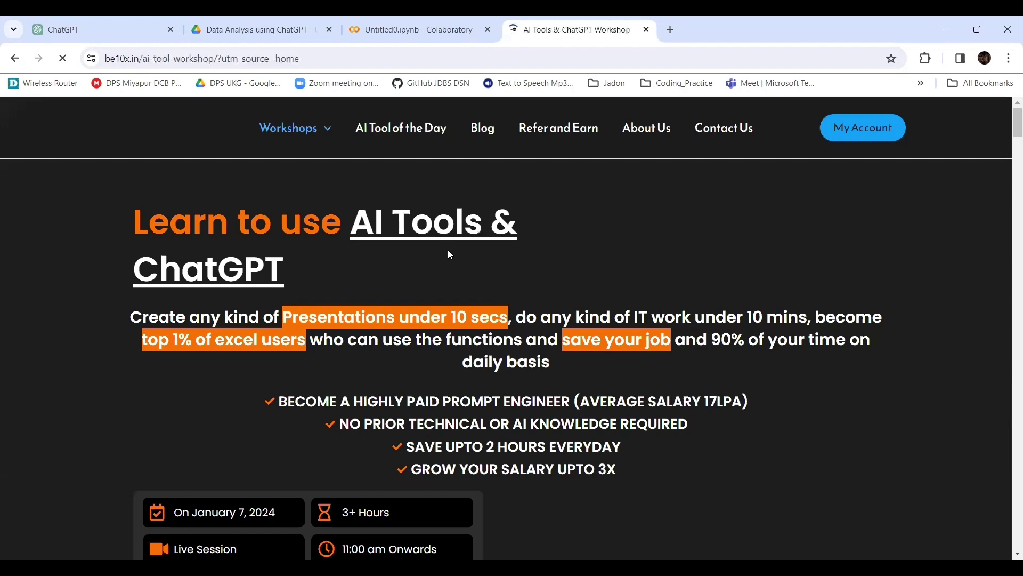
# Step: Scroll through the AI Tools & ChatGPT Workshop page offering the January 7, 2024 Rs. 9 session
pyautogui.scroll(-5, 443, 254)
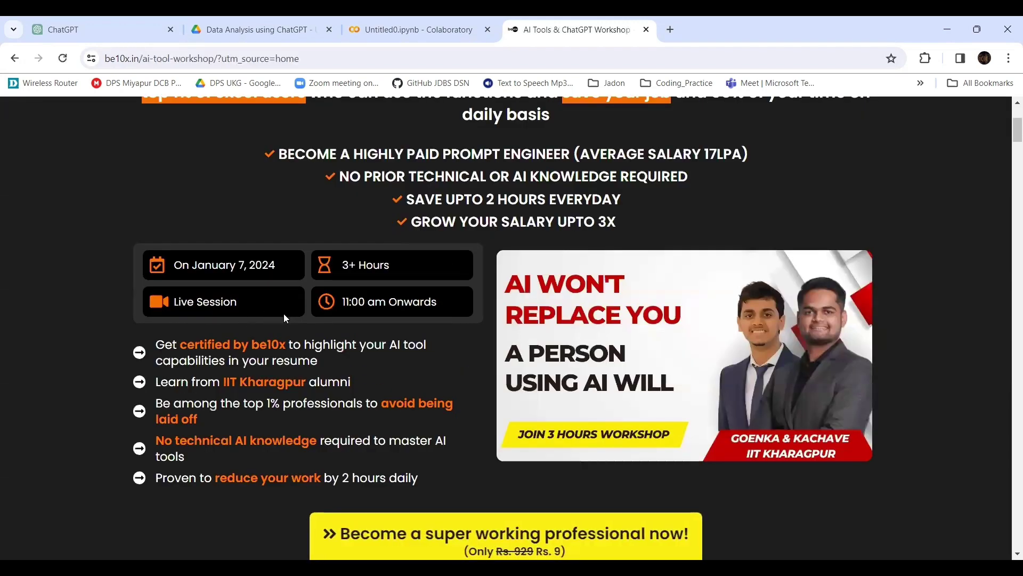
pyautogui.scroll(-6, 284, 313)
pyautogui.scroll(-6, 286, 318)
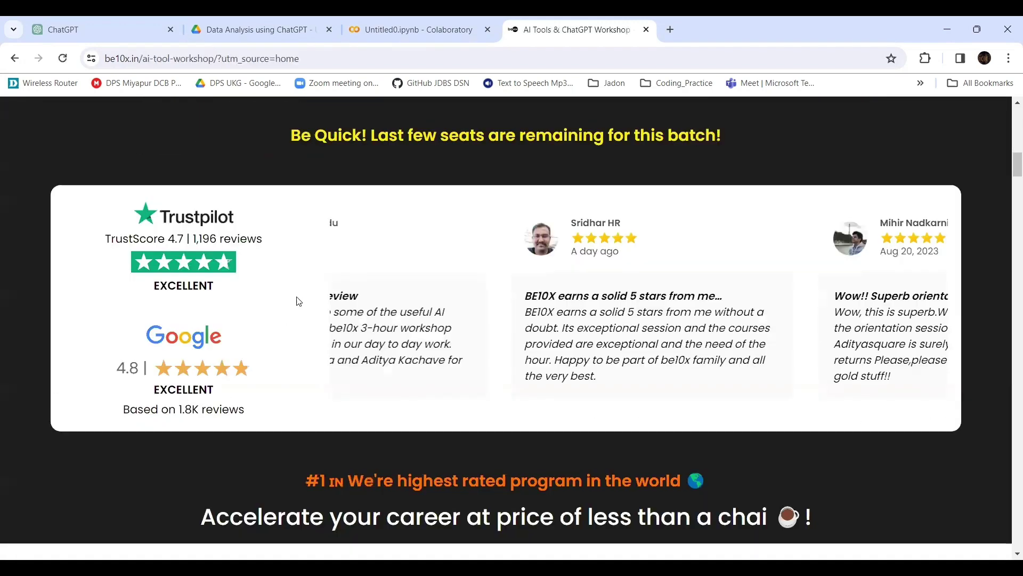
pyautogui.scroll(-5, 429, 265)
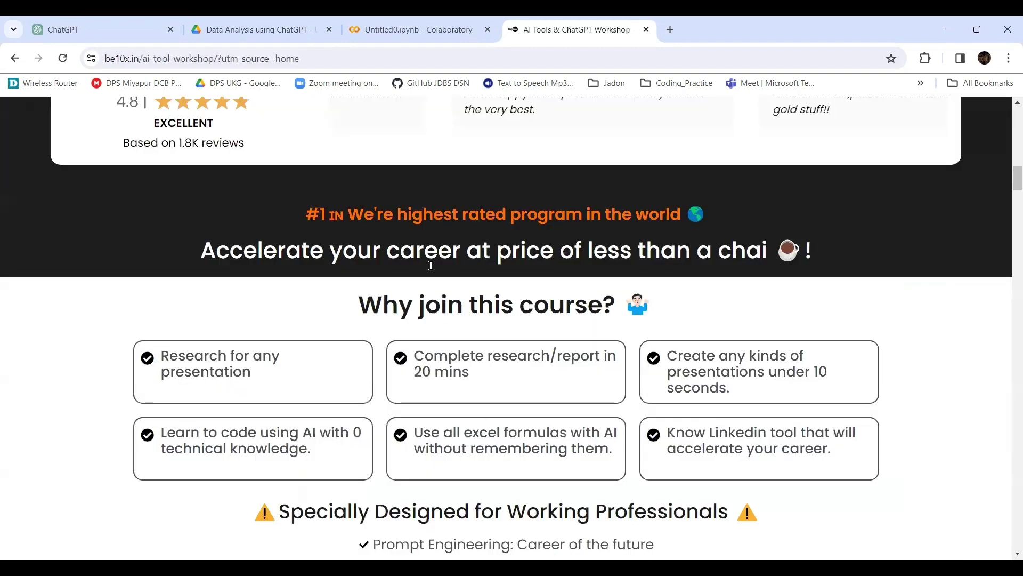
pyautogui.scroll(-11, 431, 265)
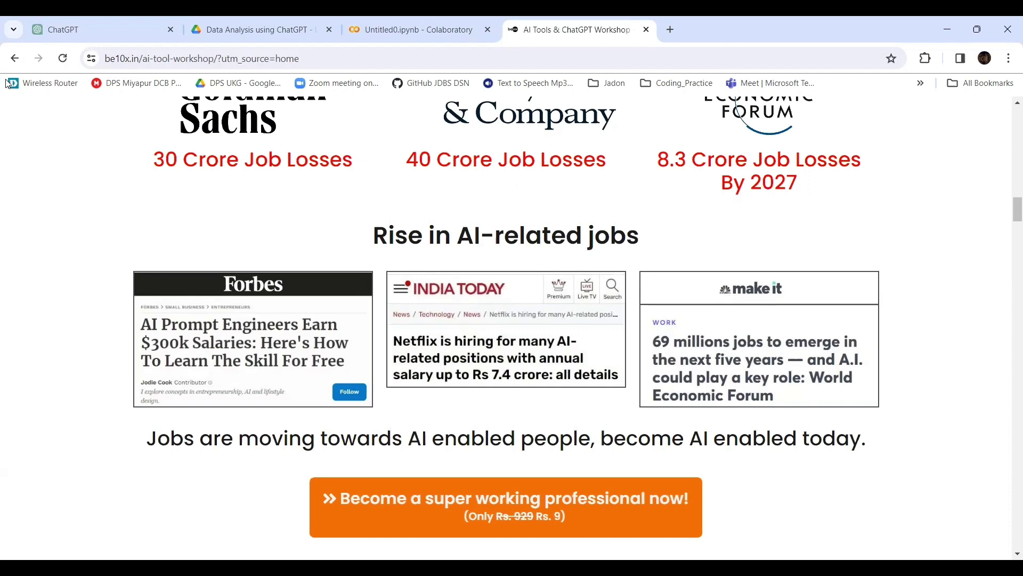
# Step: Read ChatGPT's reply reporting one duplicate each in Employee ID and Email ID, then view the spreadsheet
pyautogui.click(105, 29)
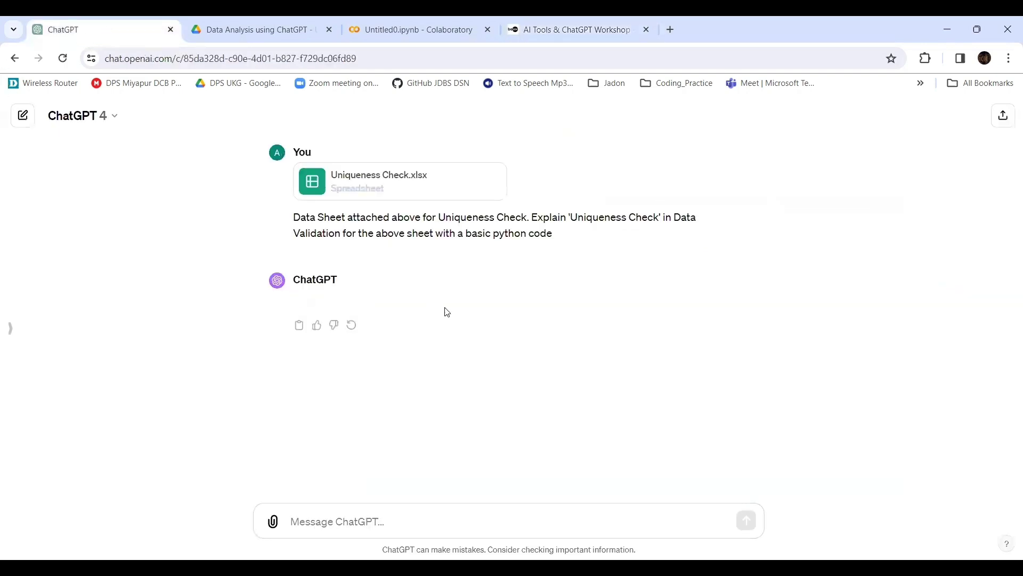
pyautogui.scroll(3, 476, 332)
pyautogui.scroll(1, 476, 332)
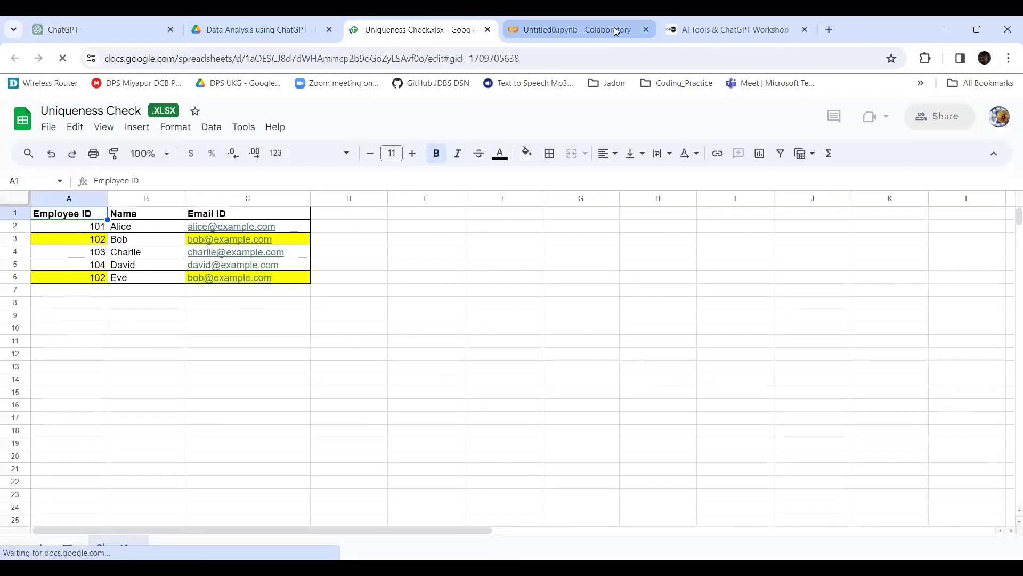
pyautogui.click(99, 31)
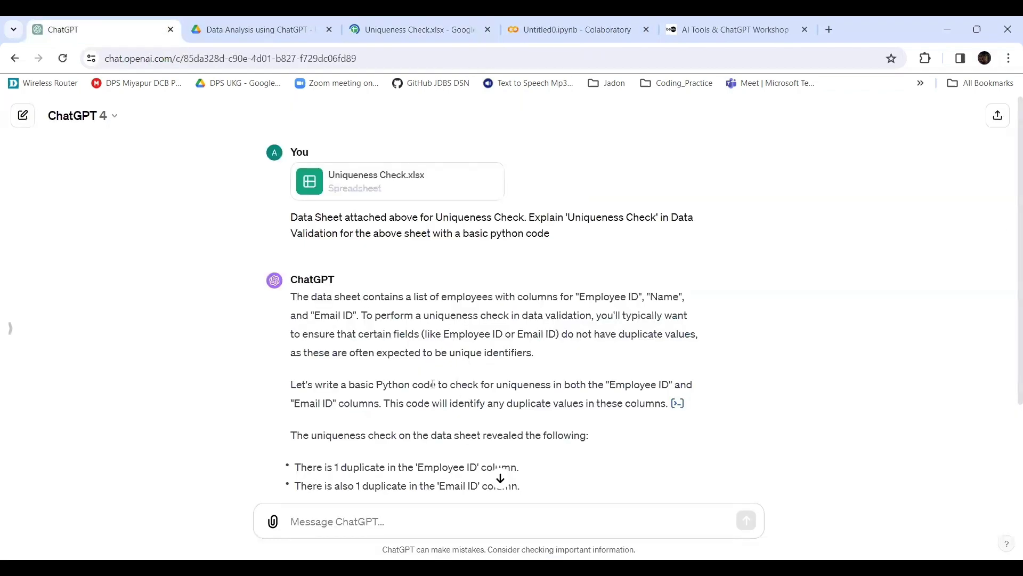
pyautogui.scroll(-3, 467, 319)
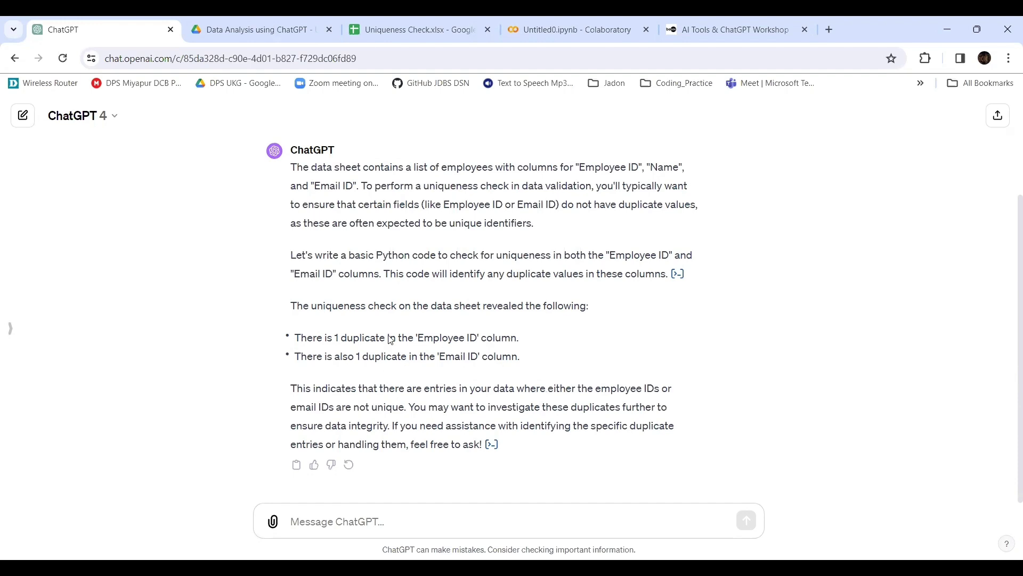
pyautogui.scroll(3, 296, 177)
pyautogui.click(365, 30)
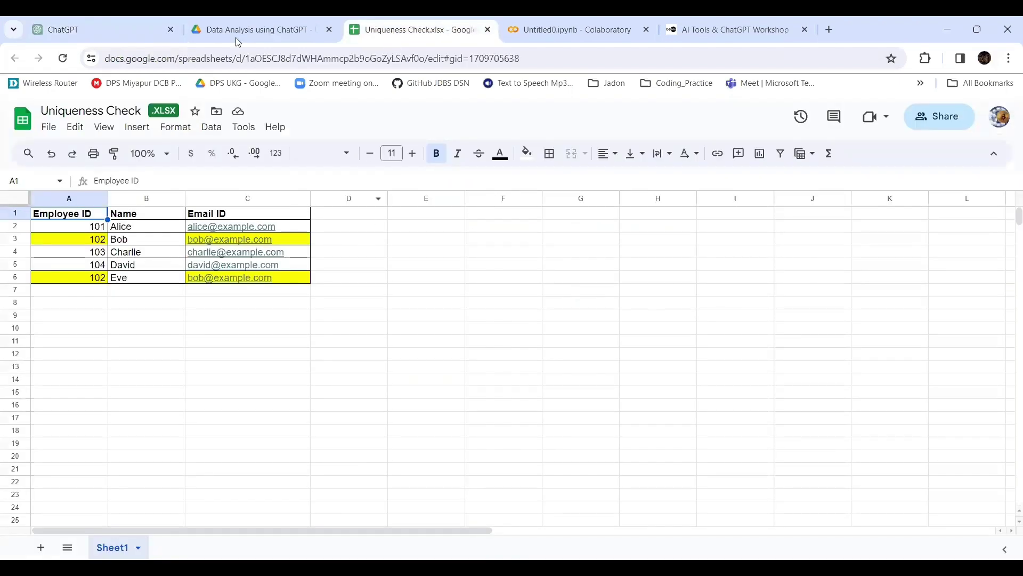
# Step: Return to ChatGPT and scroll to the reply's closing advice to investigate the duplicates further
pyautogui.click(111, 30)
pyautogui.scroll(-3, 381, 331)
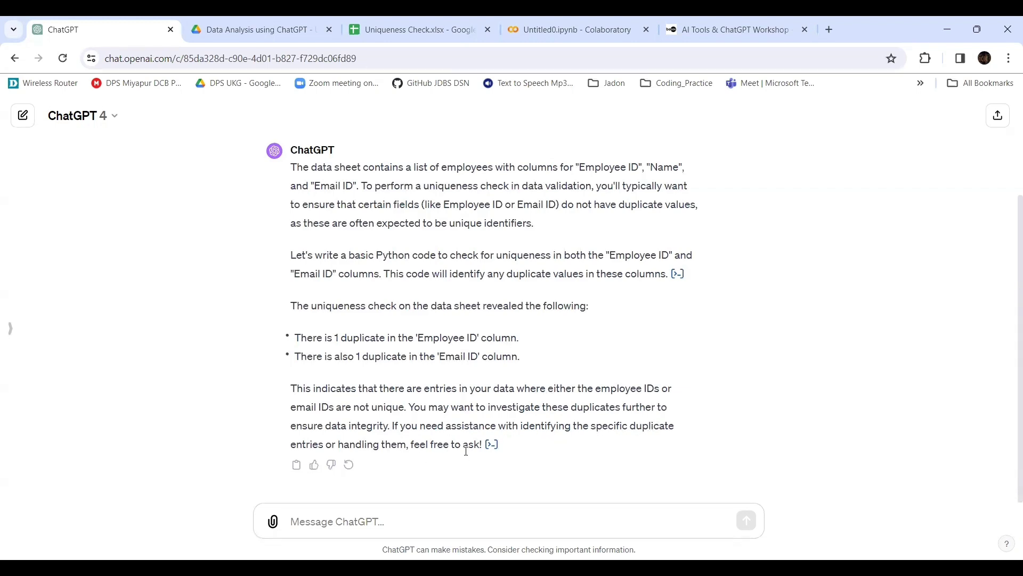
pyautogui.click(678, 274)
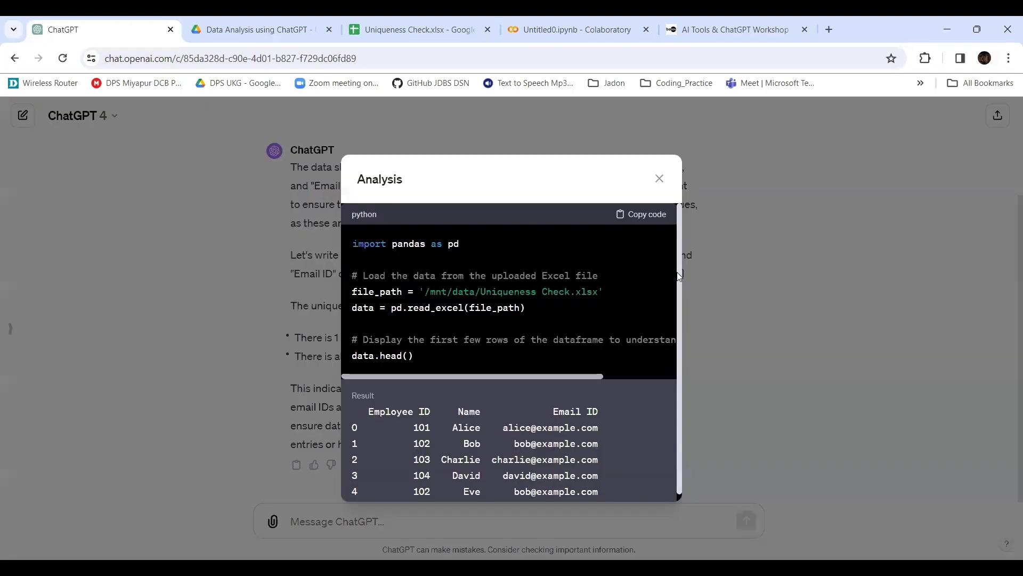
pyautogui.scroll(-1, 541, 351)
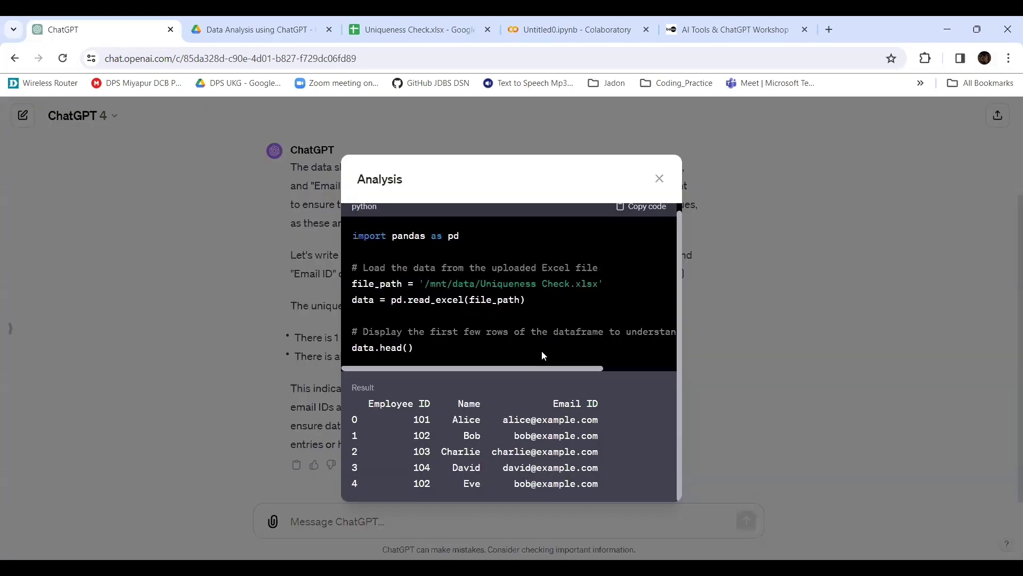
pyautogui.scroll(-1, 541, 350)
pyautogui.click(659, 179)
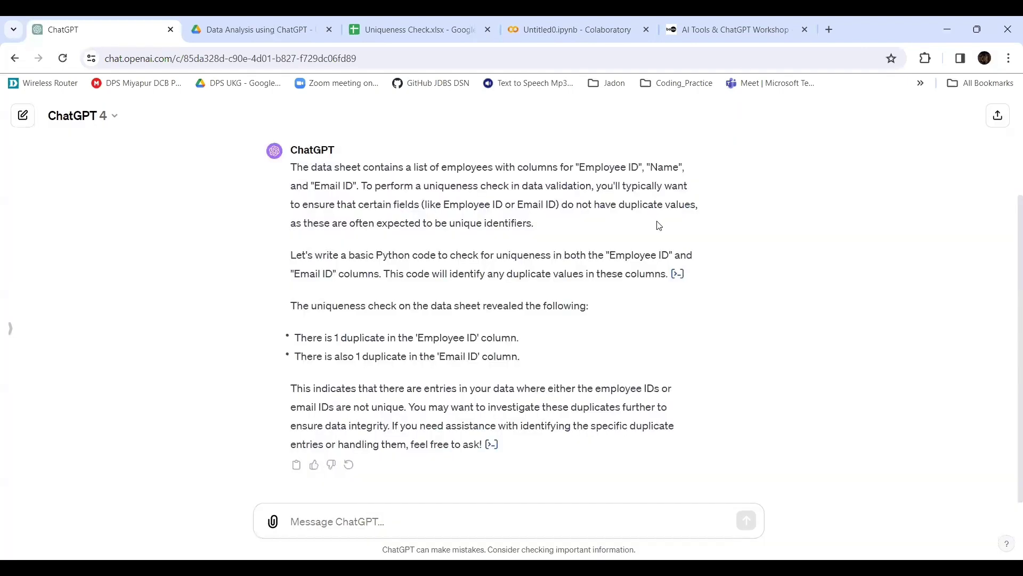
pyautogui.click(490, 445)
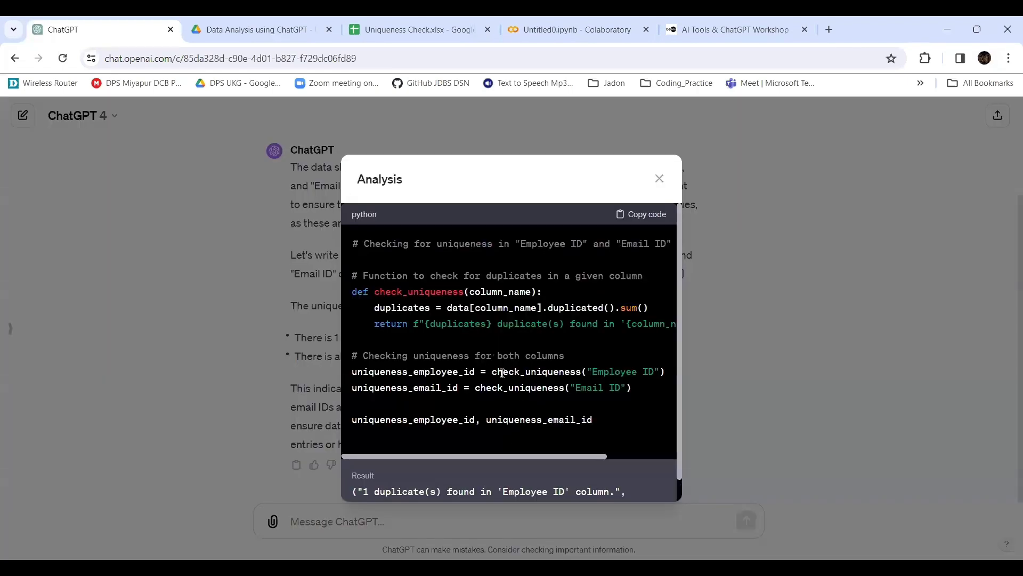
pyautogui.click(659, 179)
# Step: Ask ChatGPT 'Give the python code for the above' and get the display_duplicates pandas code
pyautogui.click(393, 528)
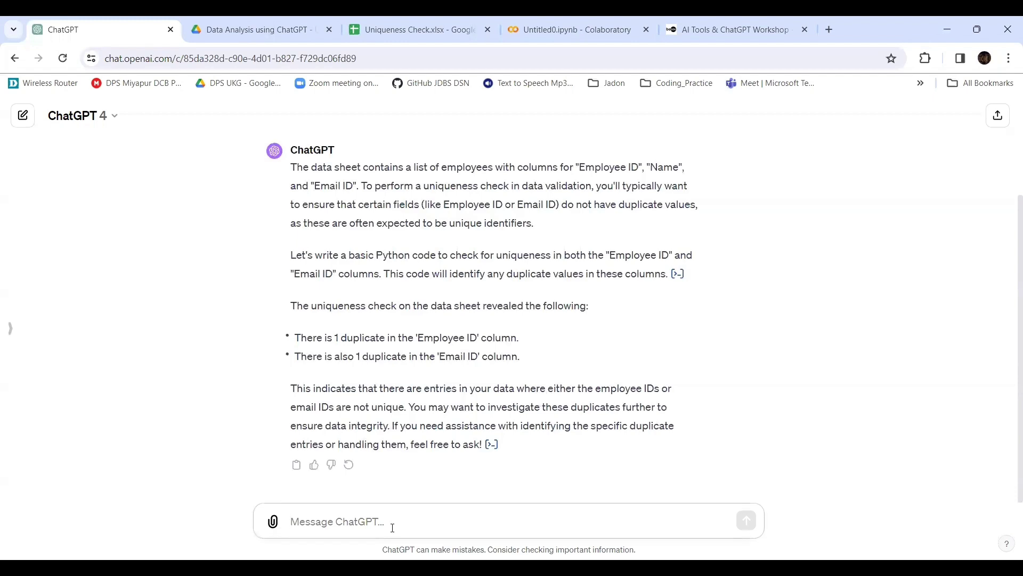
pyautogui.write('Give the pu')
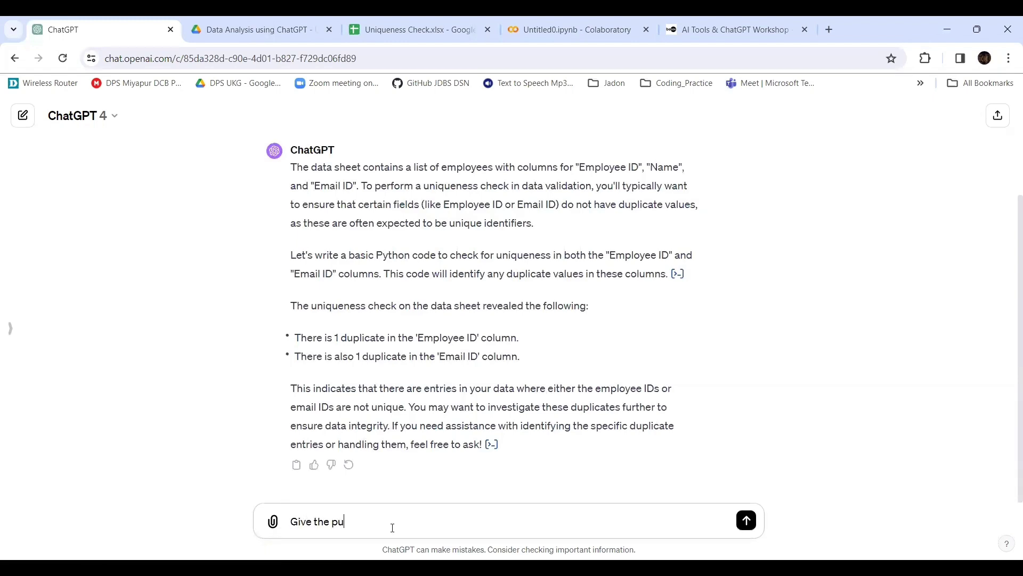
pyautogui.press('BackSpace')
pyautogui.write('yth')
pyautogui.write('code for the above')
pyautogui.press('Return')
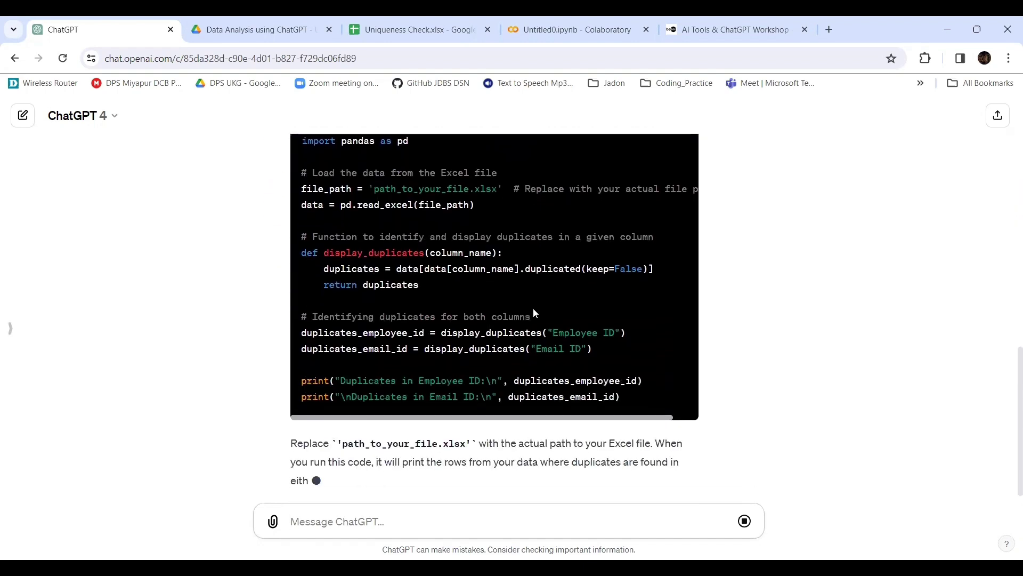
pyautogui.scroll(2, 535, 309)
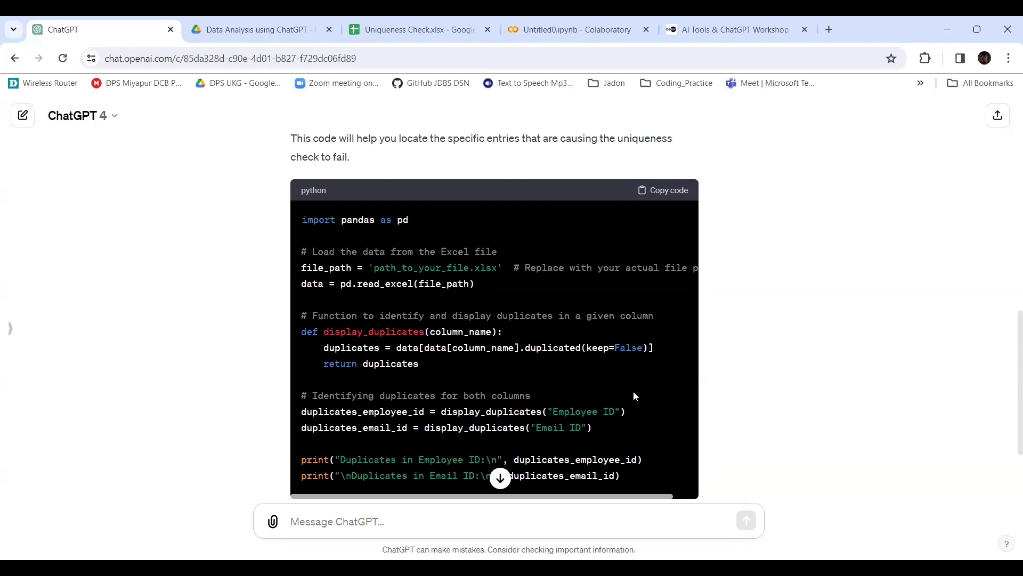
# Step: Copy ChatGPT's pandas duplicate-check code into an empty Colab cell
pyautogui.click(669, 192)
pyautogui.click(573, 29)
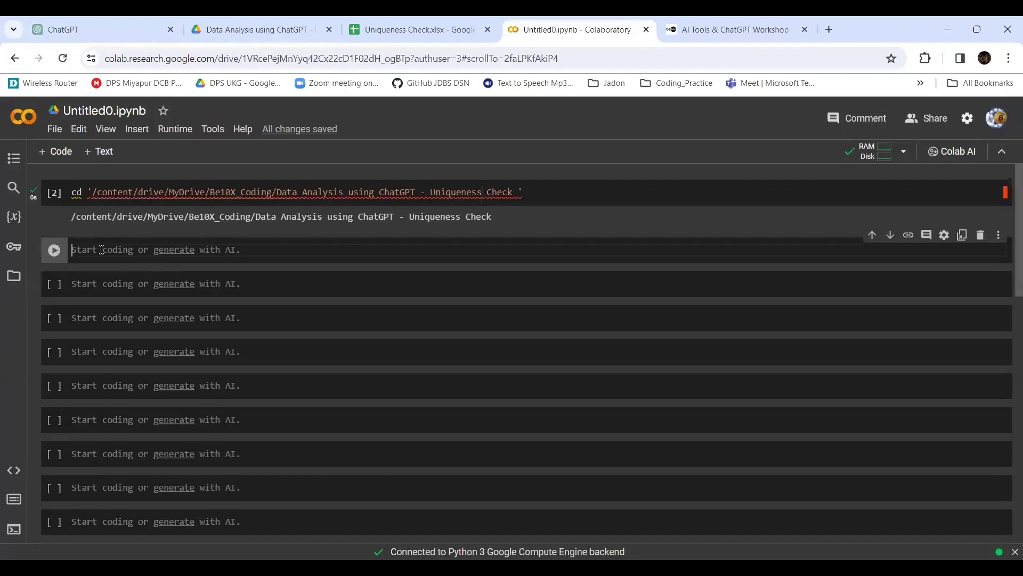
pyautogui.hotkey('ctrl', 'v')
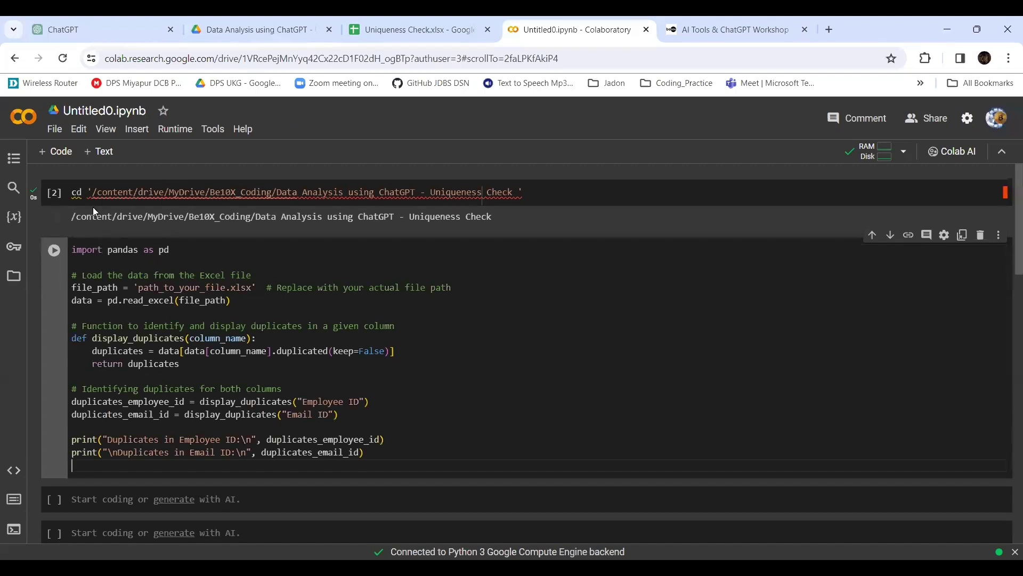
# Step: Replace the placeholder file_path with the copied course folder path followed by '/'
pyautogui.moveTo(93, 193); pyautogui.dragTo(520, 193)
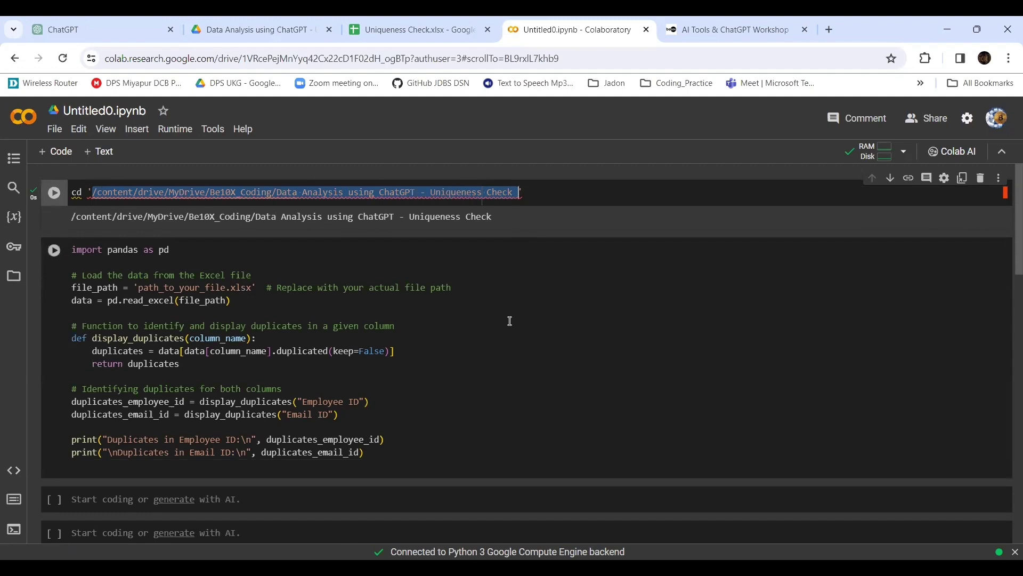
pyautogui.click(227, 288)
pyautogui.press('BackSpace')
pyautogui.press('BackSpace')
pyautogui.press('BackSpace')
pyautogui.press('BackSpace')
pyautogui.press('BackSpace')
pyautogui.press('BackSpace')
pyautogui.press('BackSpace')
pyautogui.press('BackSpace')
pyautogui.press('BackSpace')
pyautogui.press('BackSpace')
pyautogui.press('BackSpace')
pyautogui.press('BackSpace')
pyautogui.press('BackSpace')
pyautogui.press('BackSpace')
pyautogui.press('BackSpace')
pyautogui.press('BackSpace')
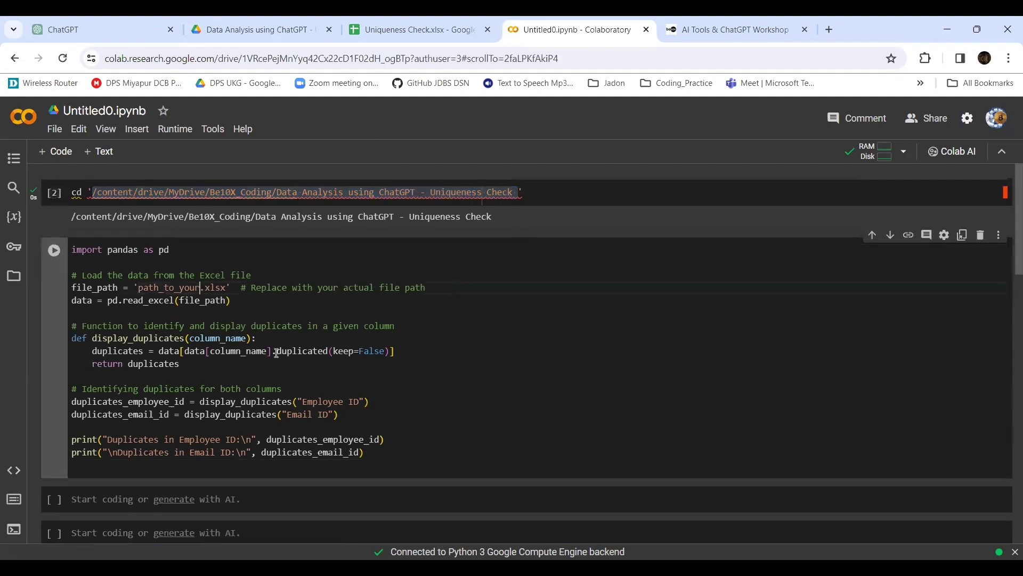
pyautogui.press('BackSpace')
pyautogui.hotkey('ctrl', 'v')
pyautogui.write('/')
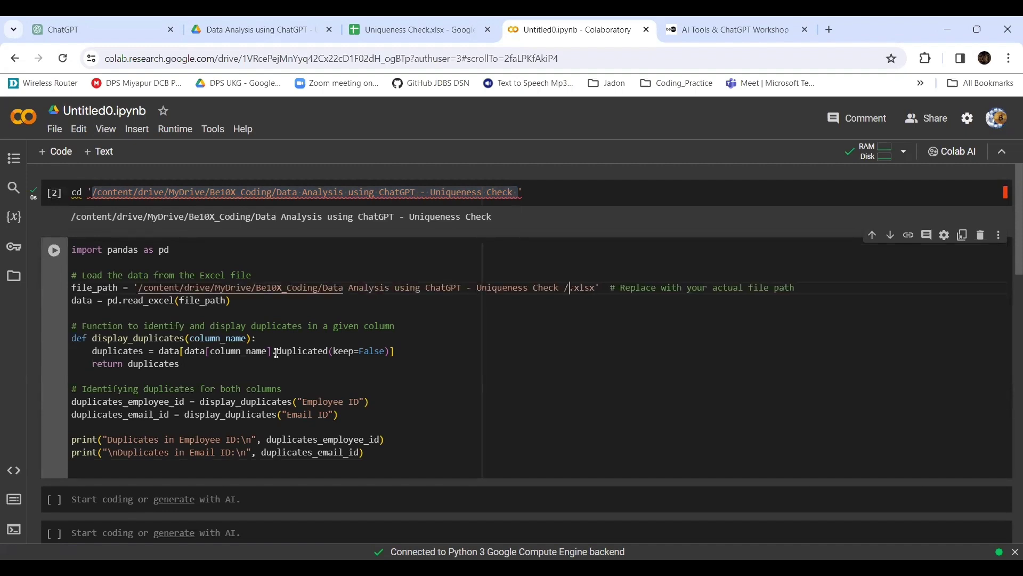
# Step: Close the Uniqueness Check spreadsheet and copy the name 'Uniqueness Check.xlsx' from its Drive Rename dialog
pyautogui.click(401, 34)
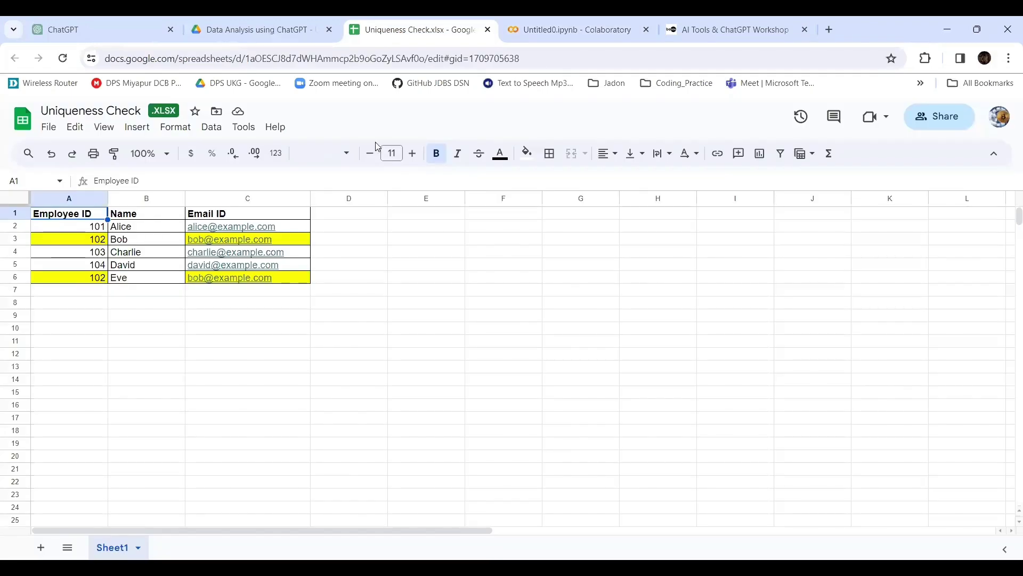
pyautogui.click(487, 30)
pyautogui.click(259, 30)
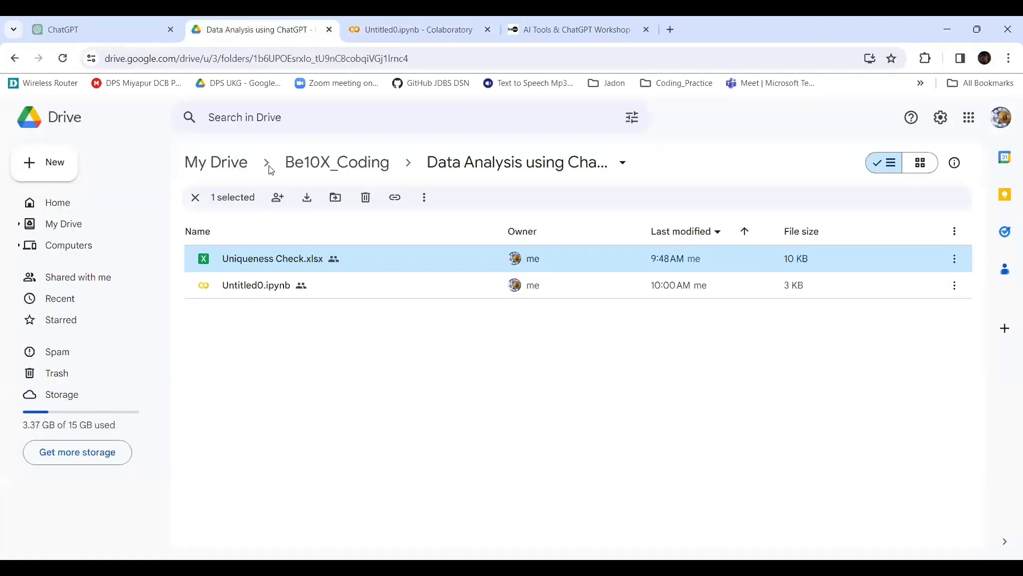
pyautogui.rightClick(259, 260)
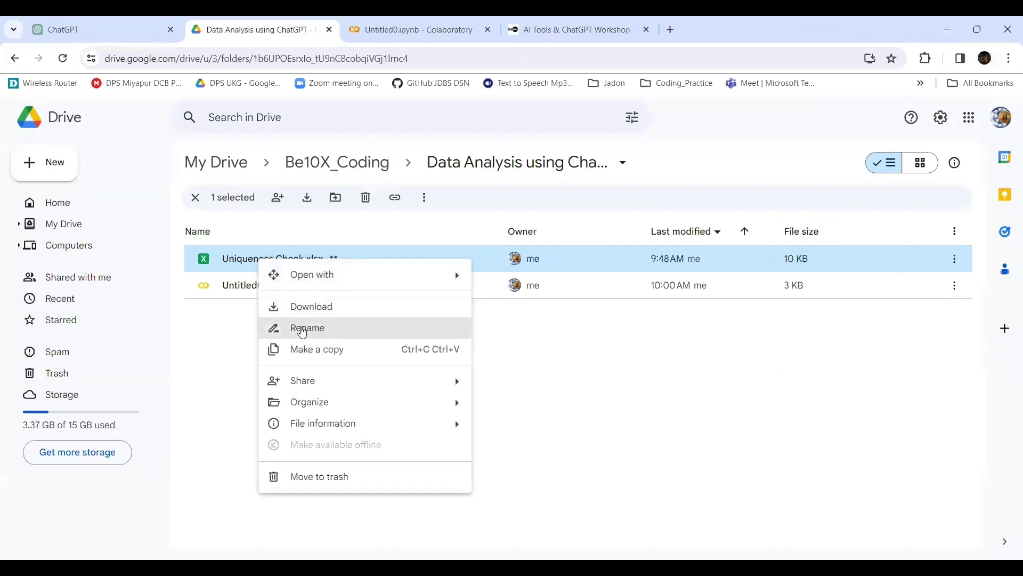
pyautogui.click(303, 330)
pyautogui.moveTo(500, 324); pyautogui.dragTo(401, 326)
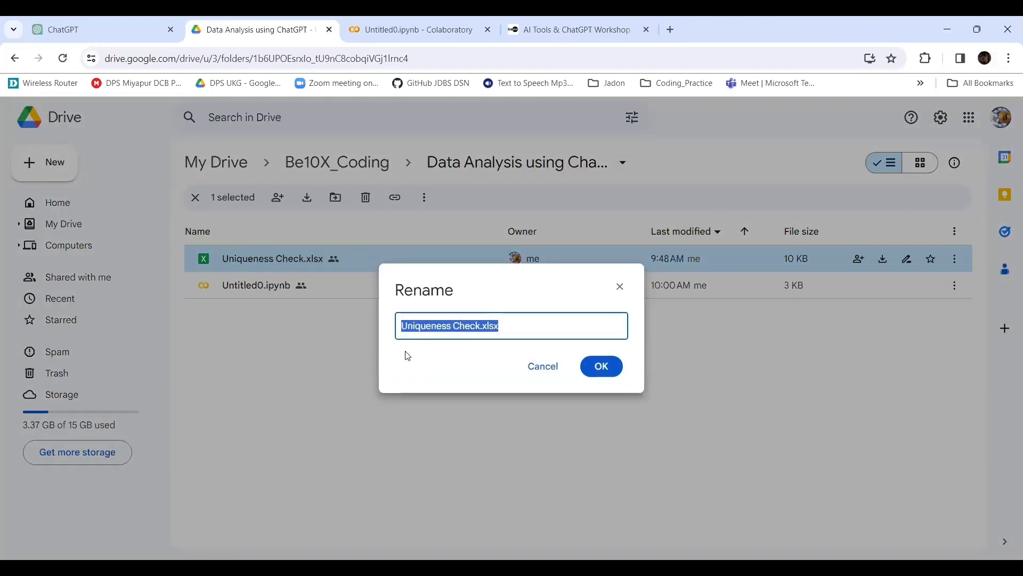
# Step: Paste 'Uniqueness Check.xlsx' into file_path after the folder slash and remove the duplicated .xlsx
pyautogui.click(421, 30)
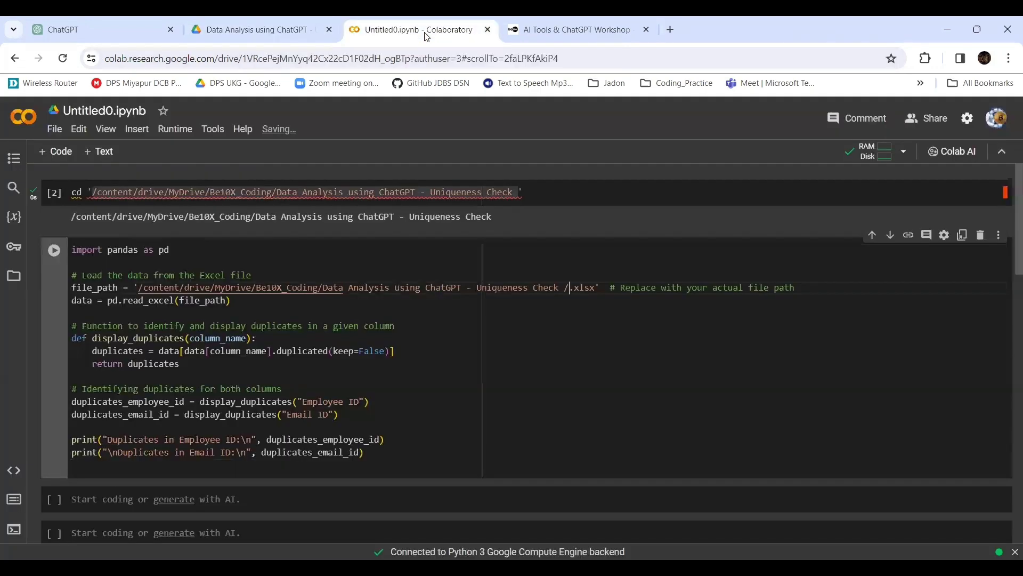
pyautogui.hotkey('ctrl', 'v')
pyautogui.press('BackSpace')
pyautogui.press('BackSpace')
pyautogui.press('BackSpace')
pyautogui.press('BackSpace')
pyautogui.press('BackSpace')
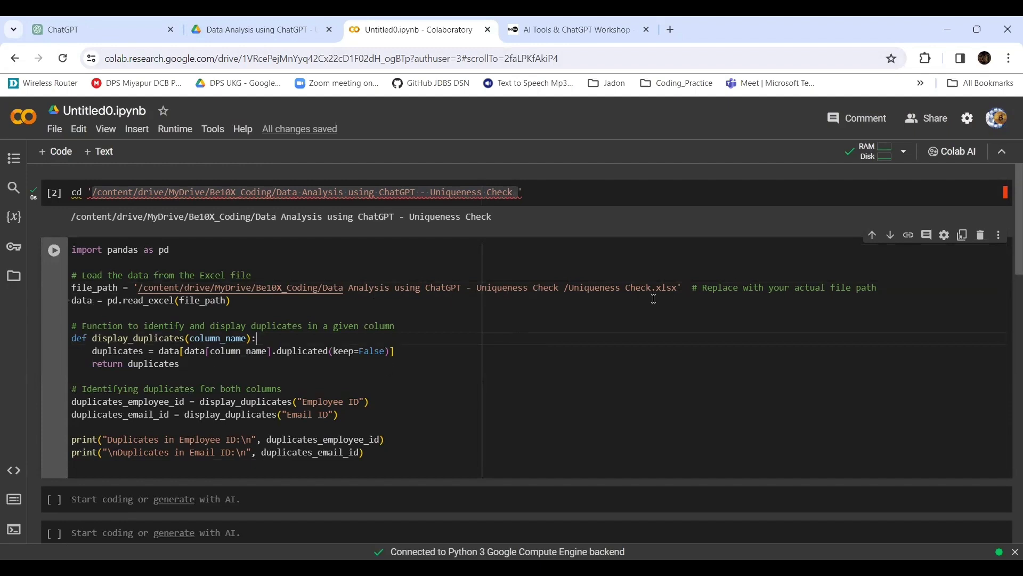
# Step: Run the cell and review the output showing rows 1 and 4 duplicating Employee ID 102
pyautogui.click(54, 251)
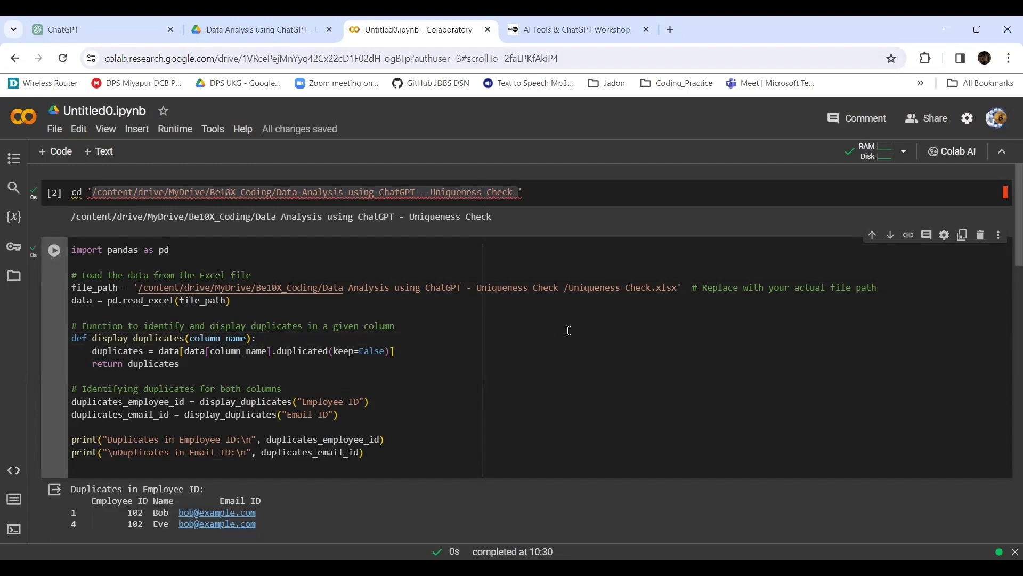
pyautogui.scroll(-3, 569, 330)
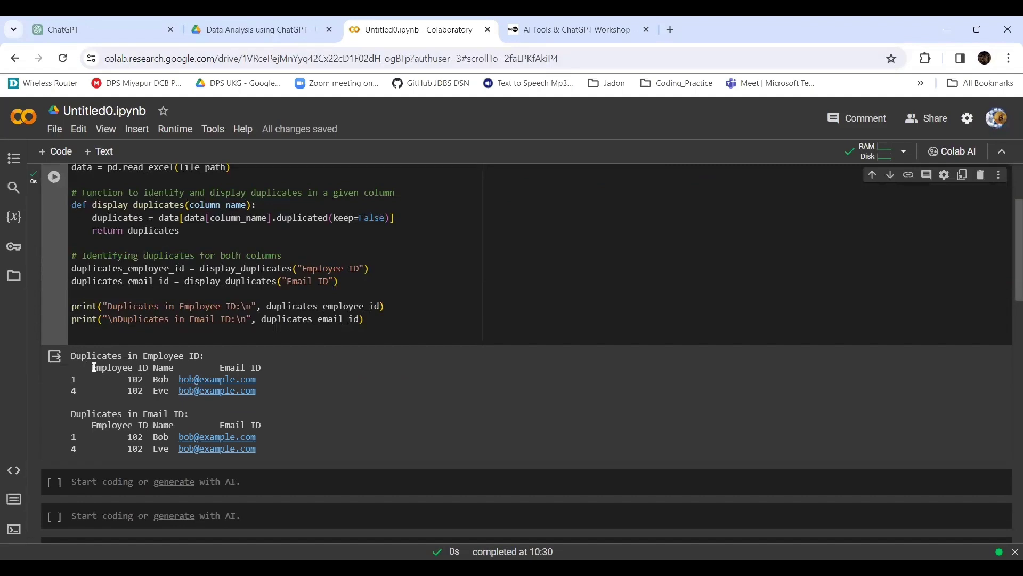
pyautogui.moveTo(91, 368); pyautogui.dragTo(265, 392)
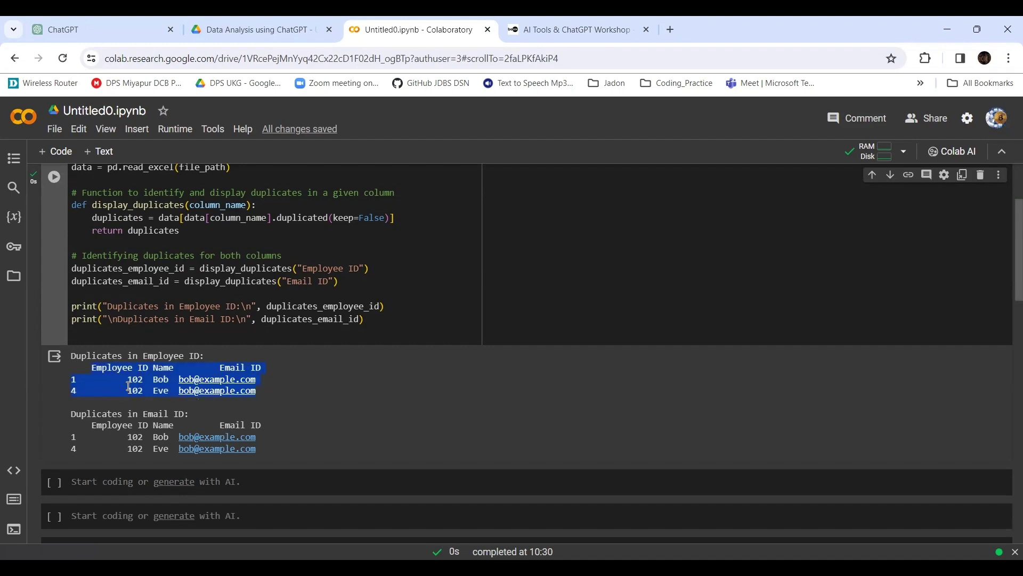
pyautogui.click(345, 400)
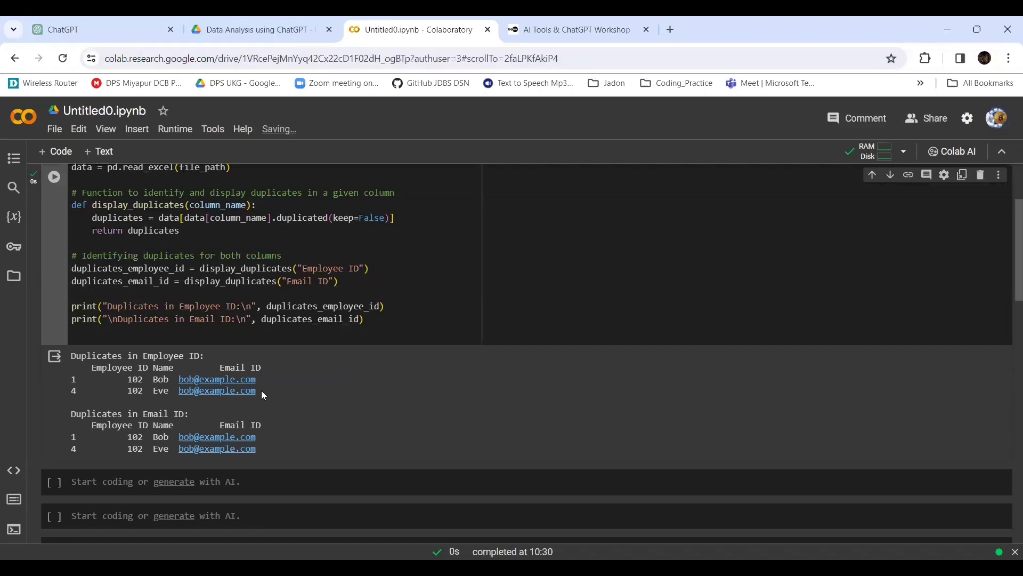
pyautogui.scroll(-3, 262, 391)
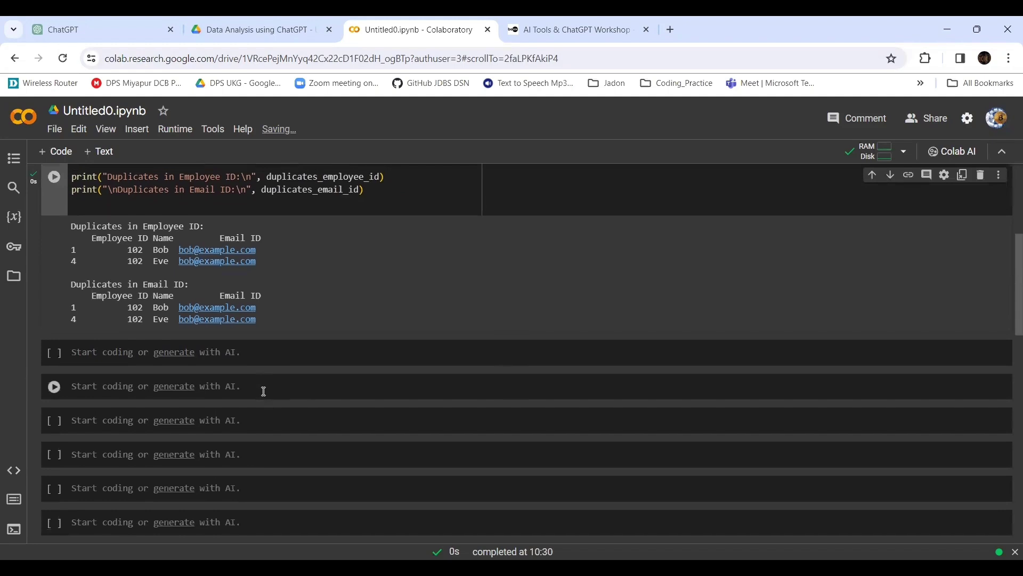
pyautogui.scroll(3, 262, 392)
pyautogui.scroll(3, 382, 370)
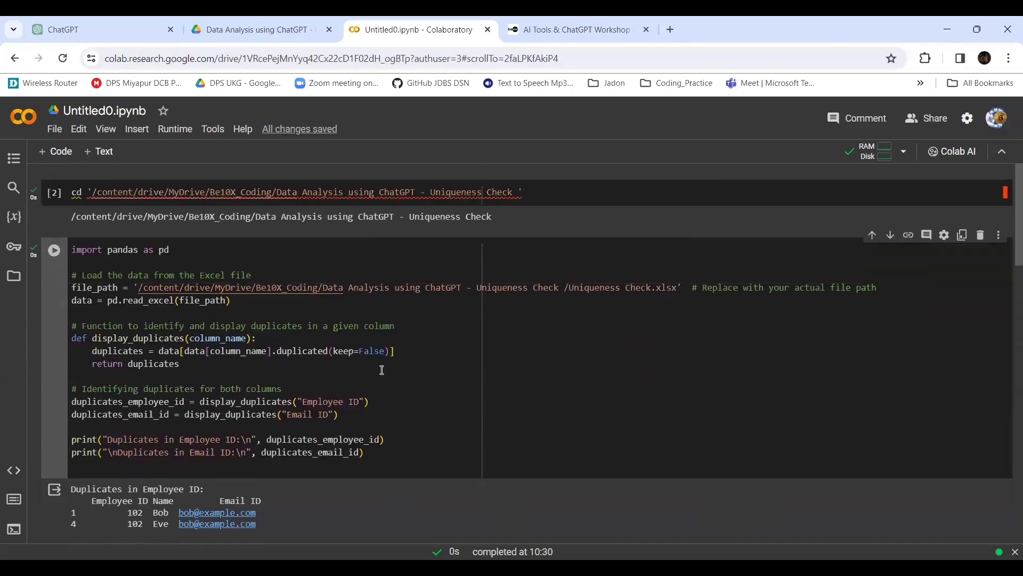